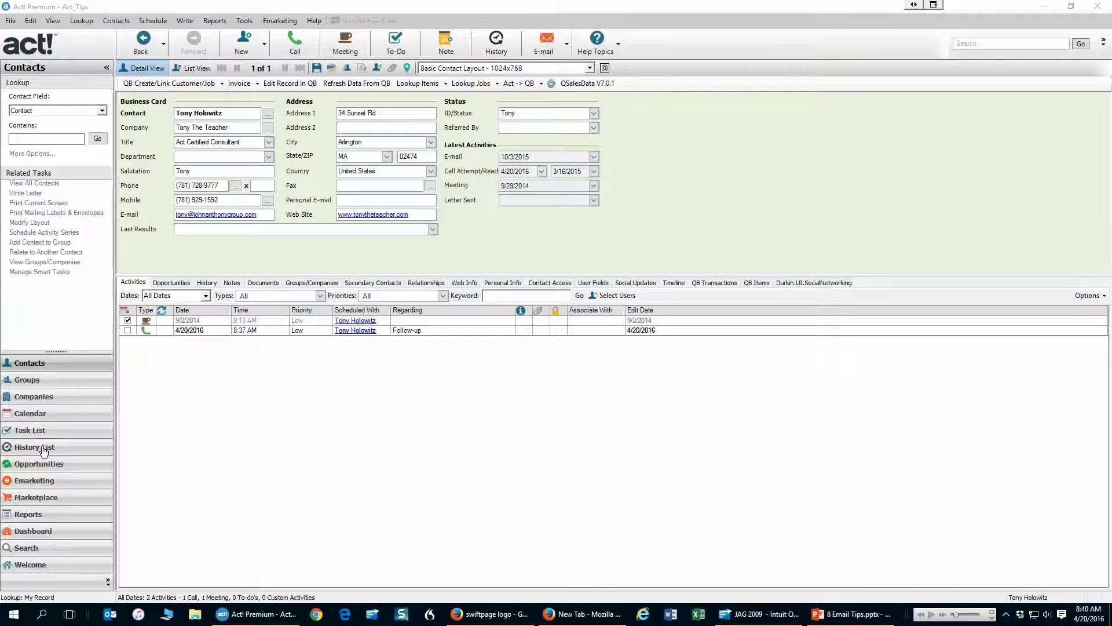
- Open the History List and review its date, type, keyword and user filter options without changing them
{"action": "left_click", "coordinate": [43, 447]}
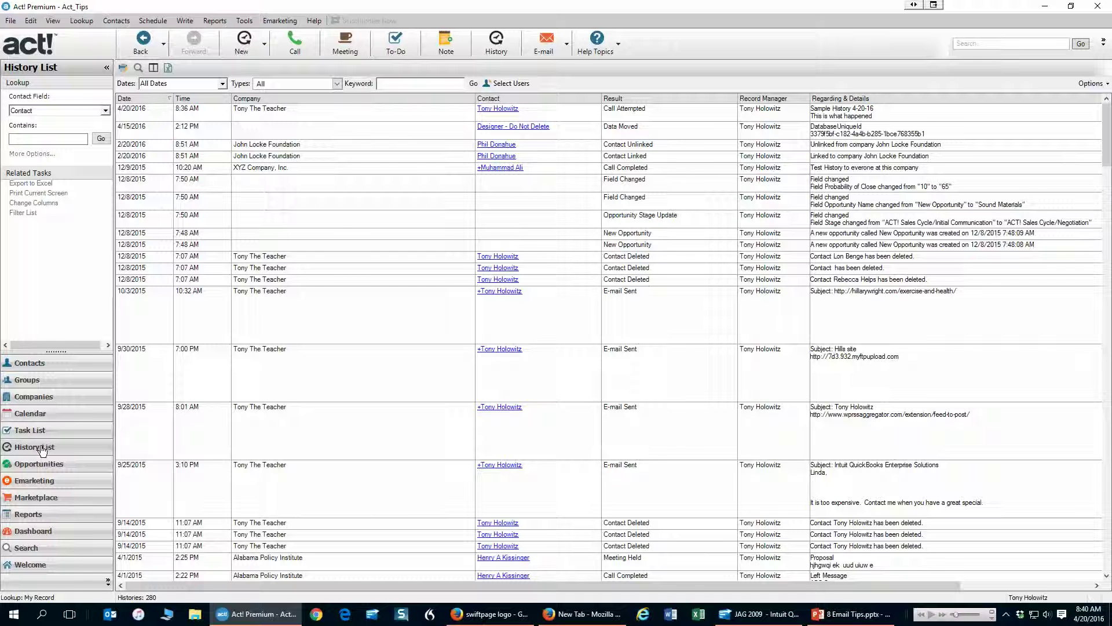
{"action": "left_click", "coordinate": [222, 84]}
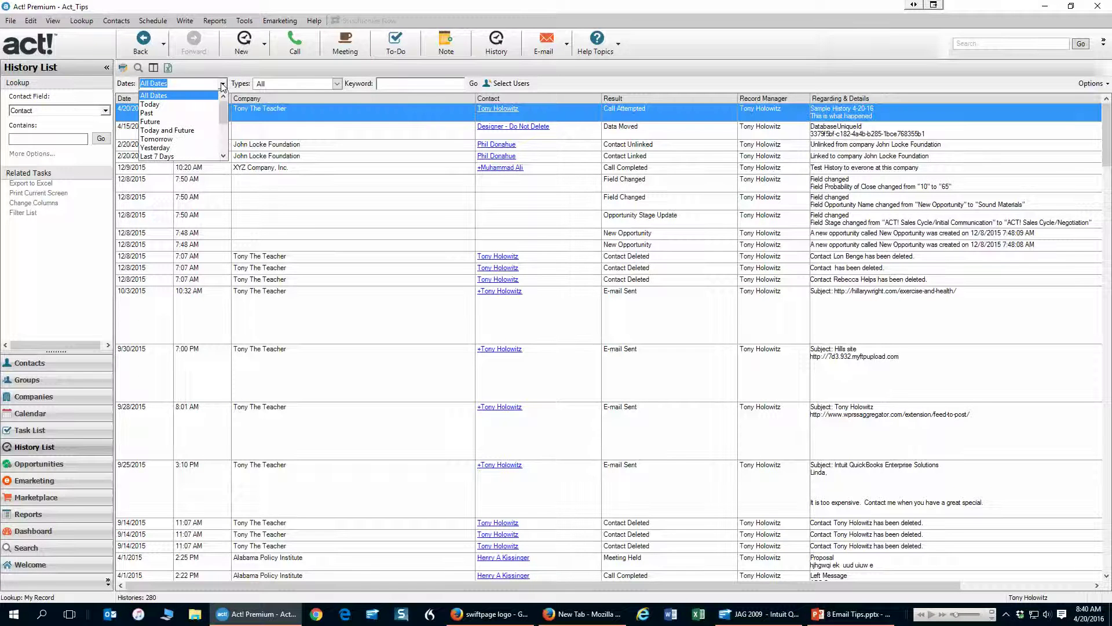
{"action": "left_click", "coordinate": [222, 84]}
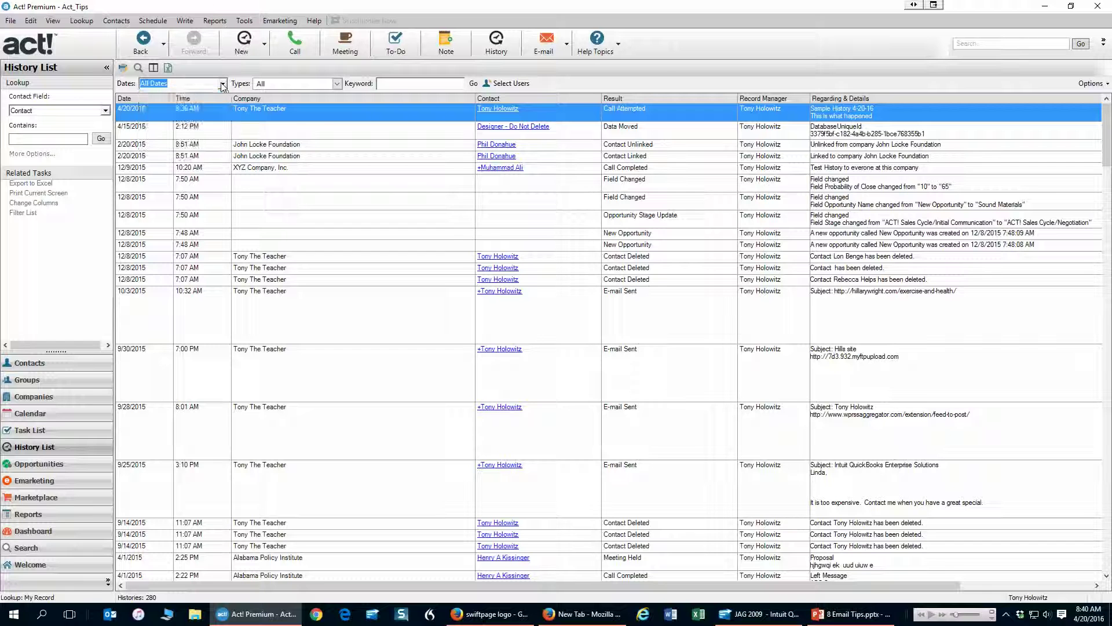
{"action": "left_click", "coordinate": [337, 85]}
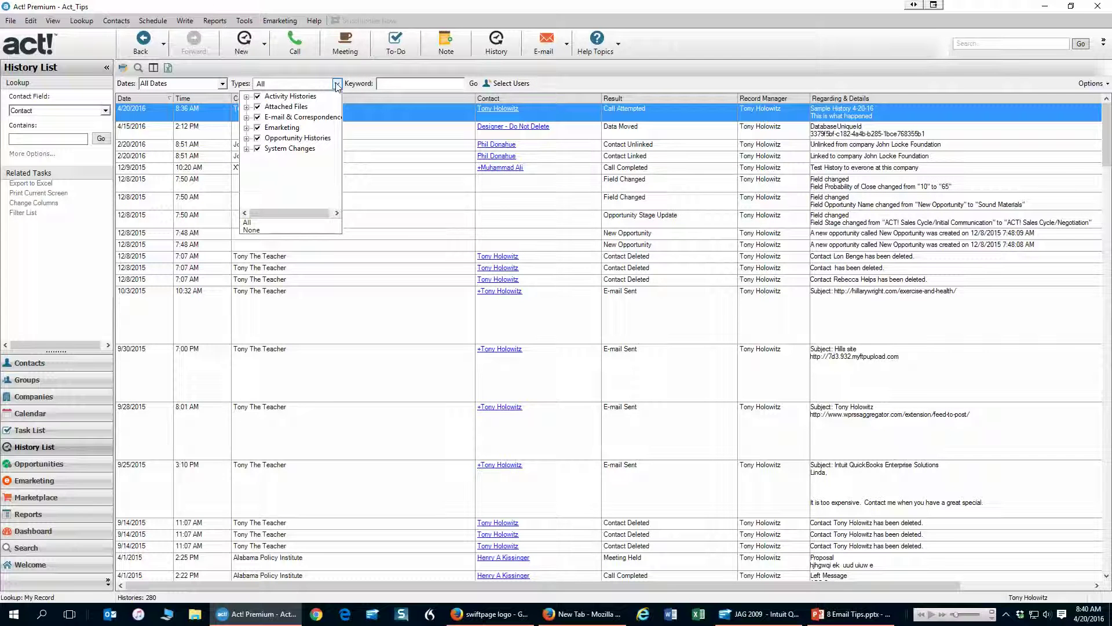
{"action": "left_click", "coordinate": [337, 85]}
{"action": "left_click", "coordinate": [379, 84]}
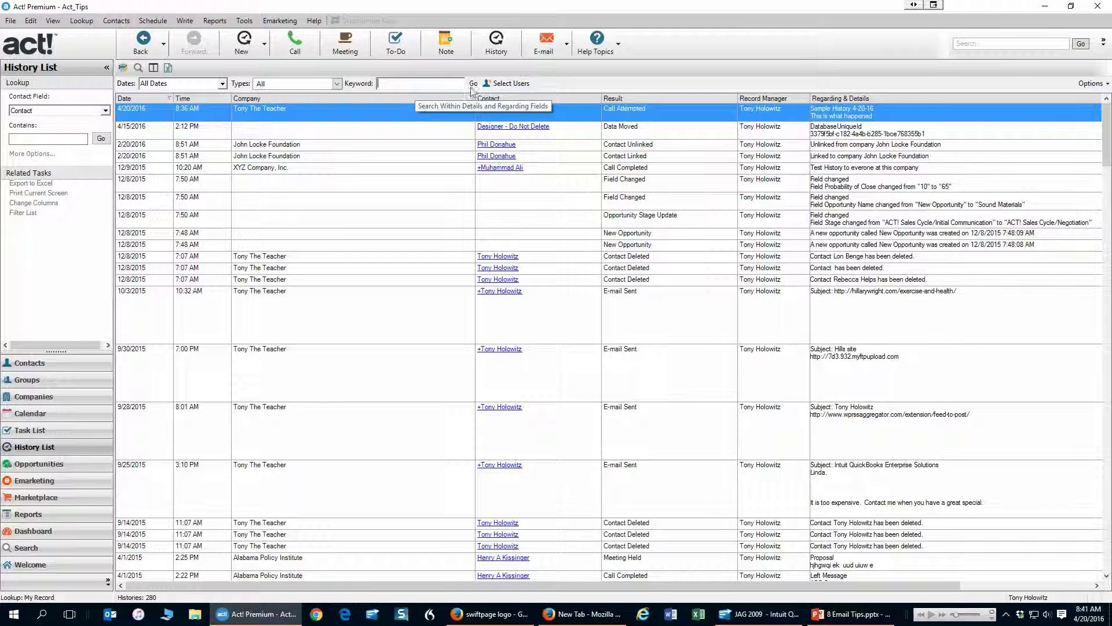
{"action": "left_click", "coordinate": [508, 85]}
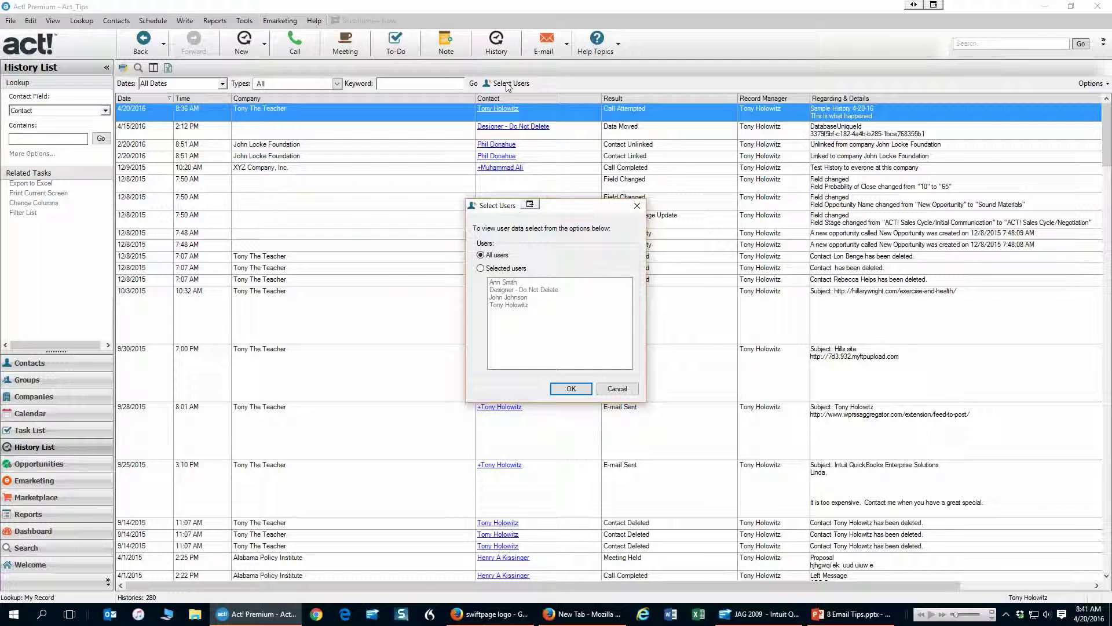
{"action": "left_click", "coordinate": [617, 389]}
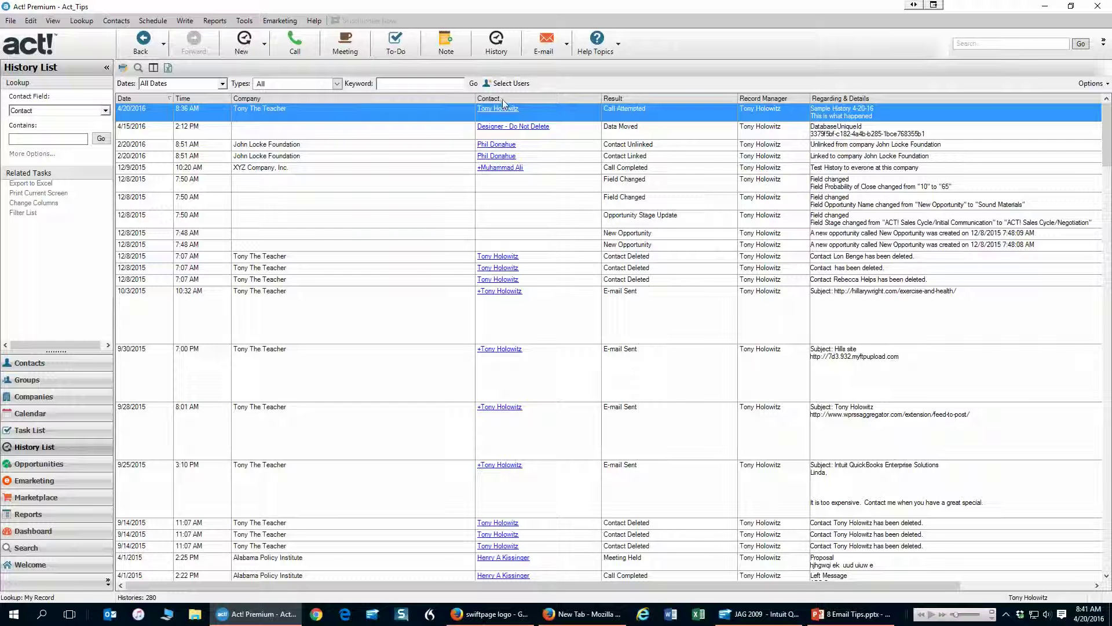
- Sort the history entries by company, trying ascending order and finishing in descending order
{"action": "left_click", "coordinate": [302, 99]}
{"action": "left_click", "coordinate": [302, 100]}
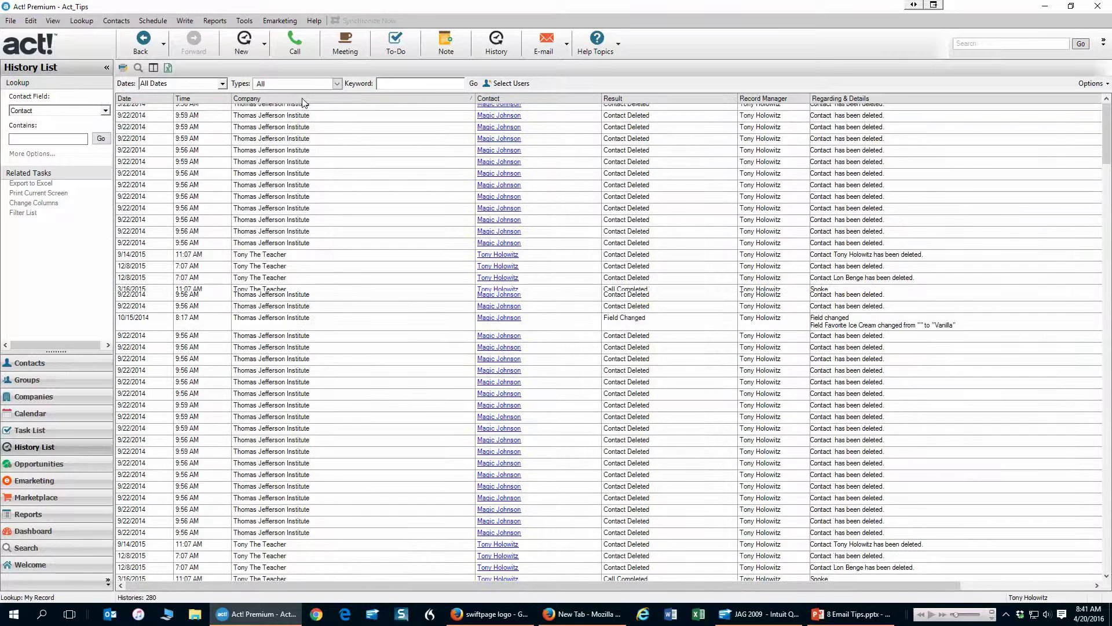
{"action": "left_click", "coordinate": [301, 99]}
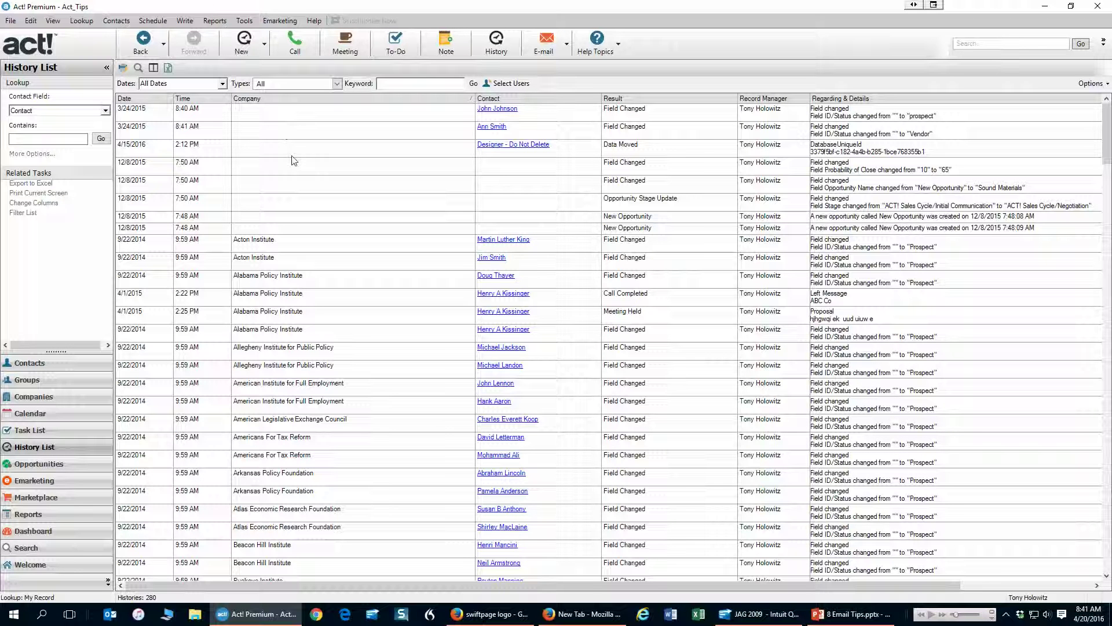
{"action": "left_click", "coordinate": [329, 103]}
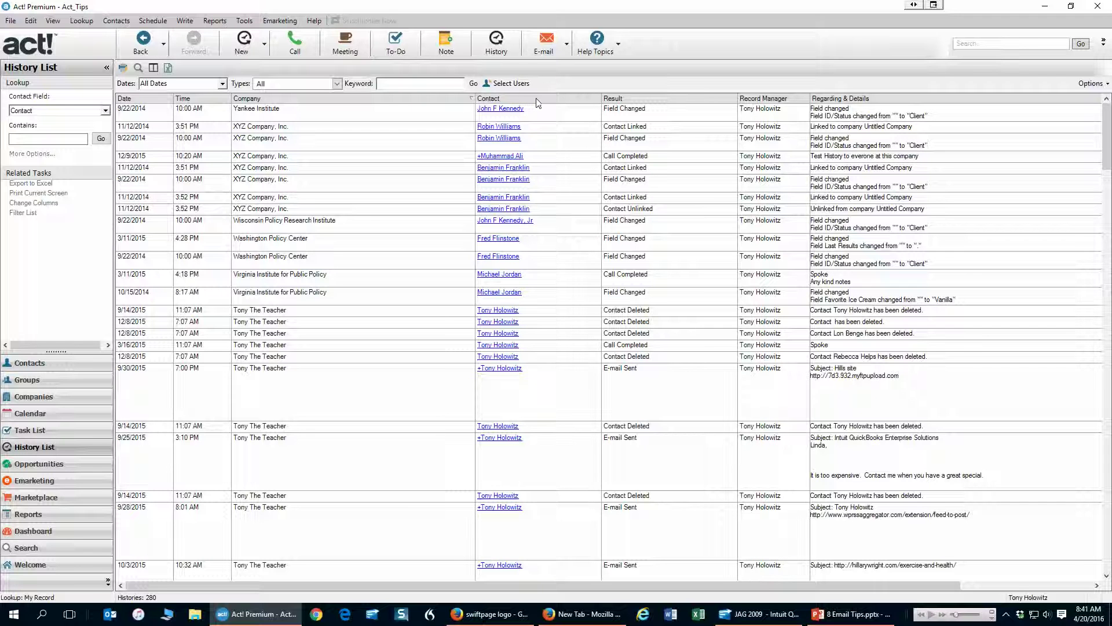
- Move the Contact column ahead of the Company column, and return it to its original place after Company
{"action": "left_click_drag", "start_coordinate": [475, 100], "coordinate": [237, 100]}
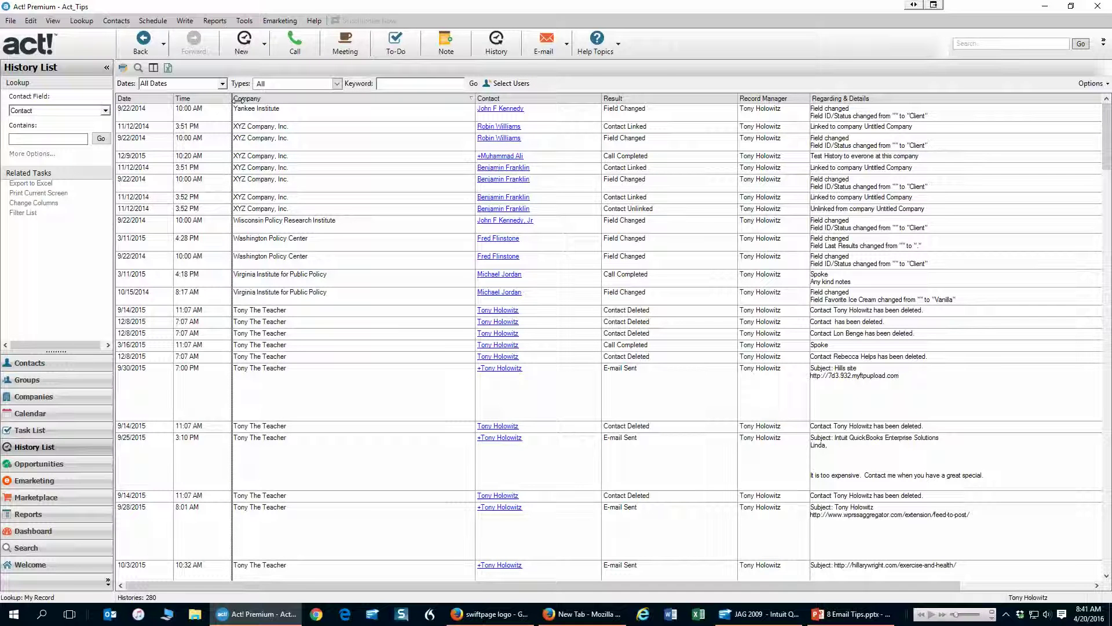
{"action": "left_click_drag", "start_coordinate": [238, 100], "coordinate": [237, 100]}
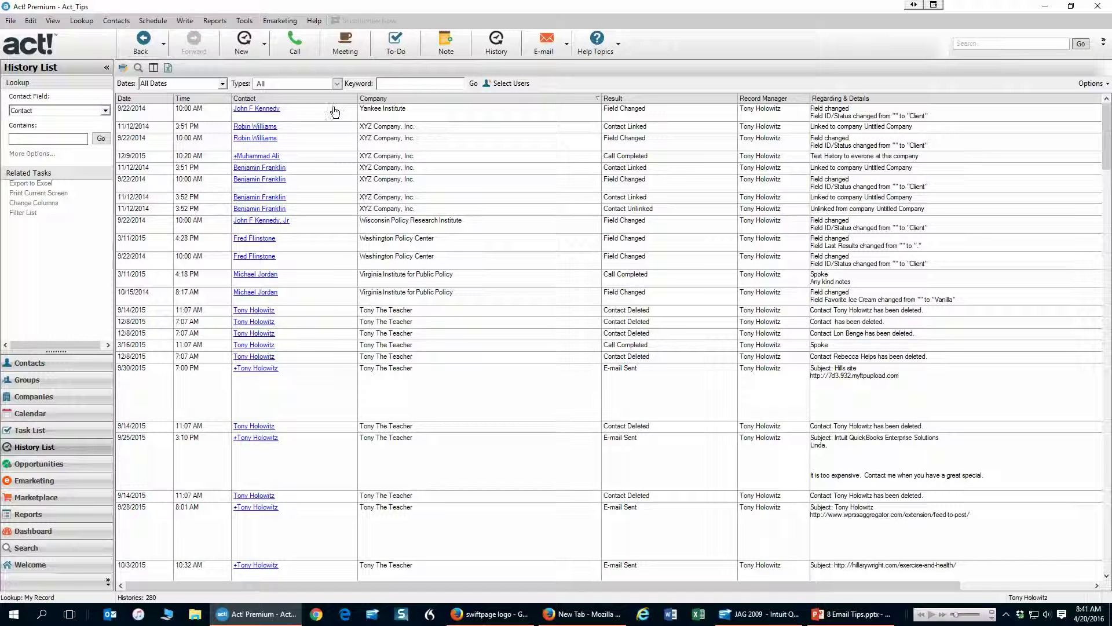
{"action": "left_click_drag", "start_coordinate": [313, 99], "coordinate": [532, 100]}
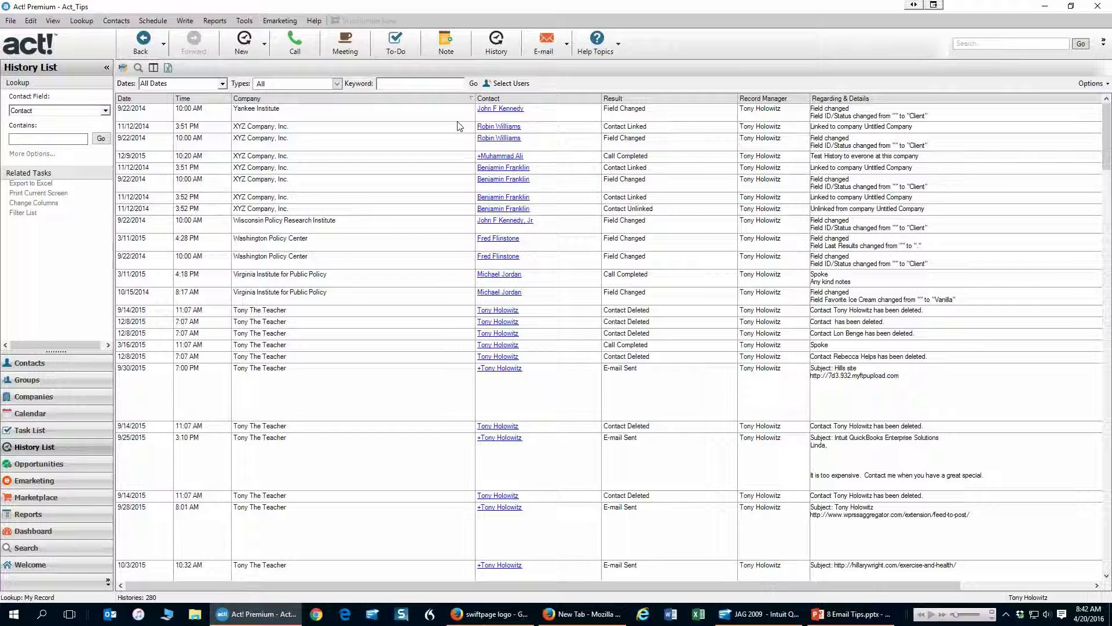
- Review the available and displayed fields in the history list's column customization, selecting Result, and cancel without changes
{"action": "right_click", "coordinate": [394, 112]}
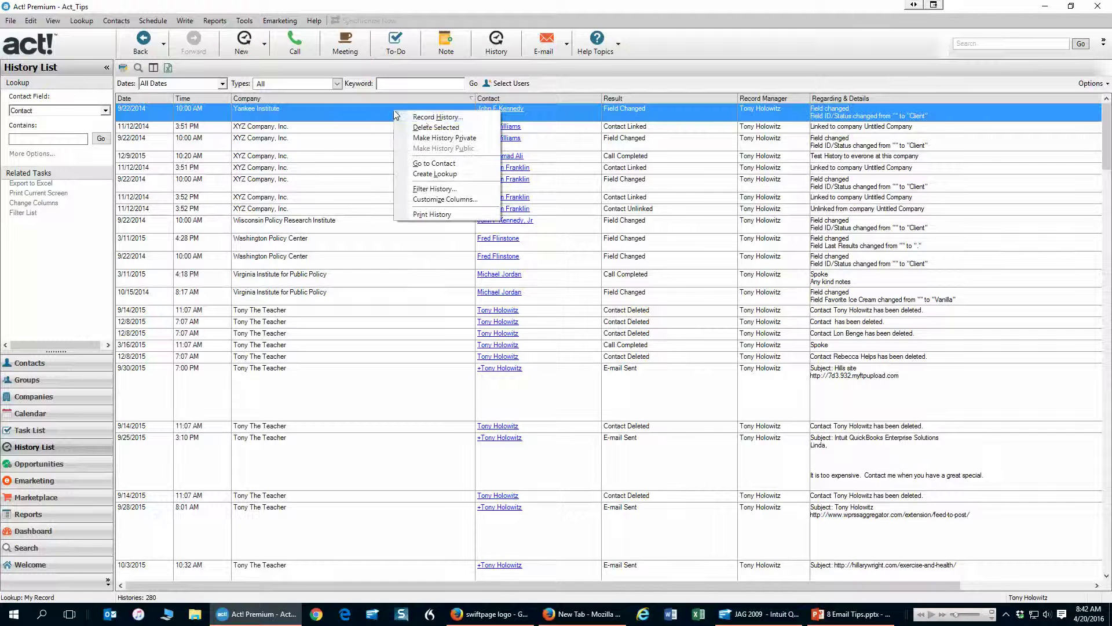
{"action": "left_click", "coordinate": [440, 199]}
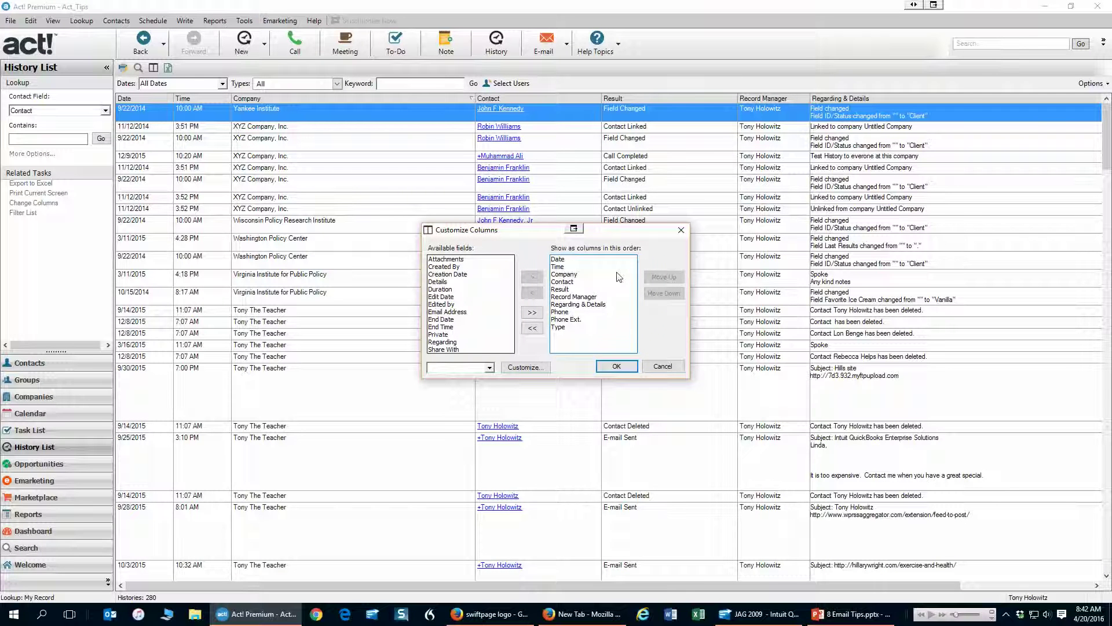
{"action": "left_click", "coordinate": [563, 289]}
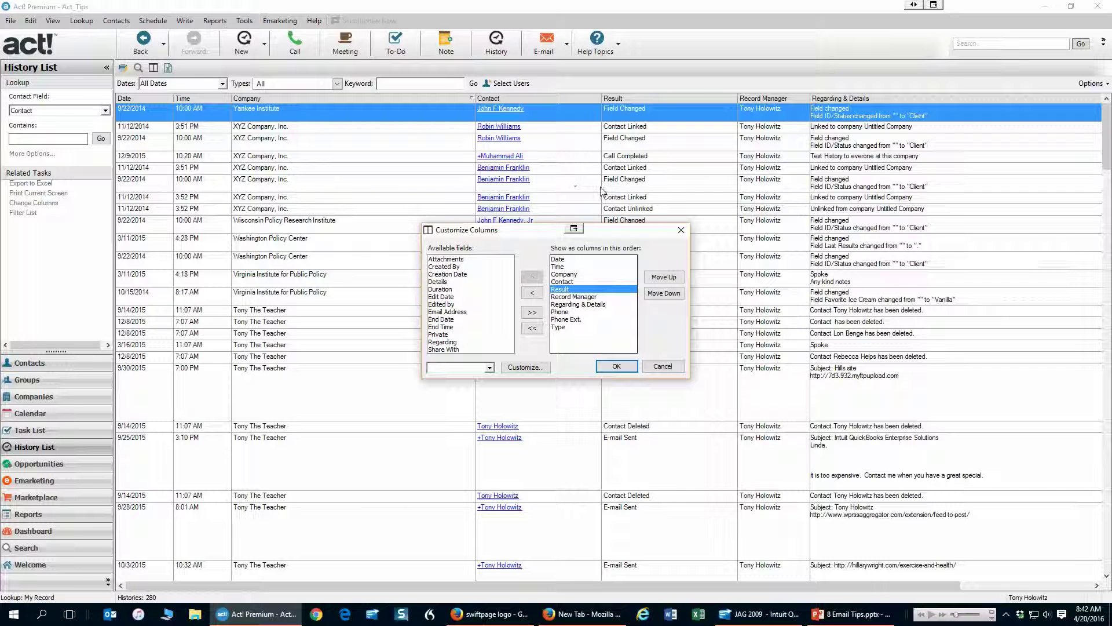
{"action": "left_click", "coordinate": [666, 369]}
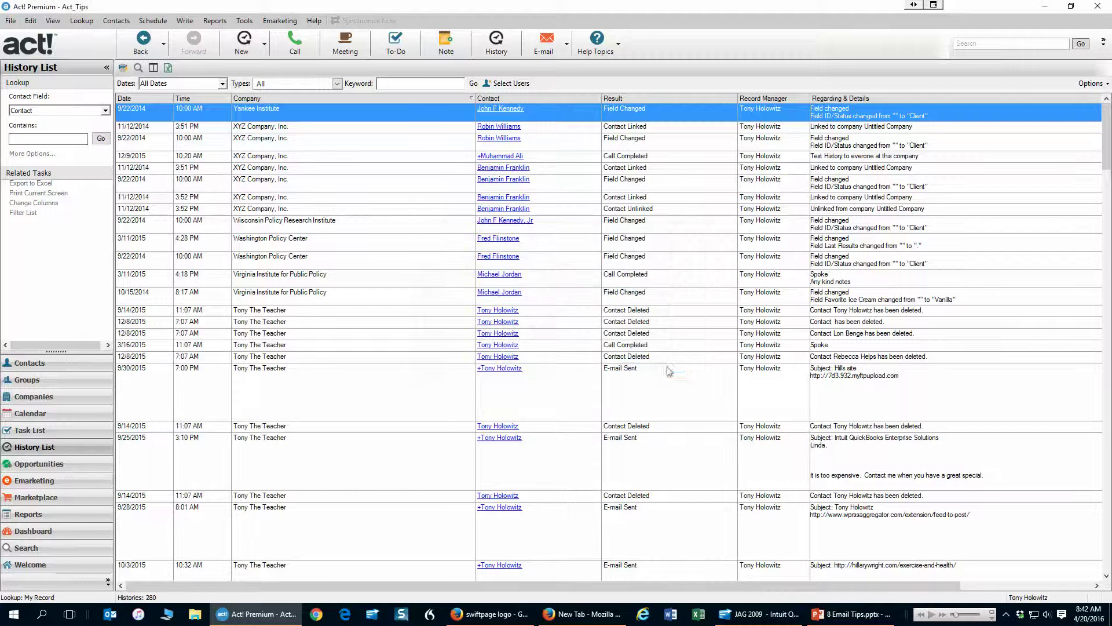
- Filter the history types so that only Call under Activity Histories is included, clearing all other types
{"action": "left_click", "coordinate": [337, 84]}
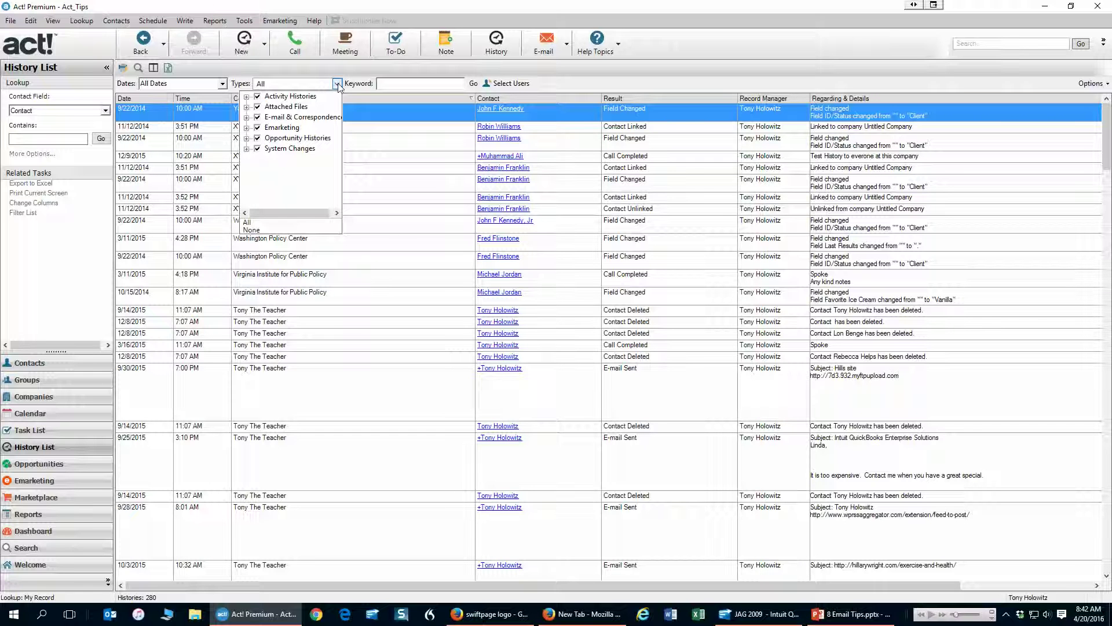
{"action": "left_click", "coordinate": [247, 97]}
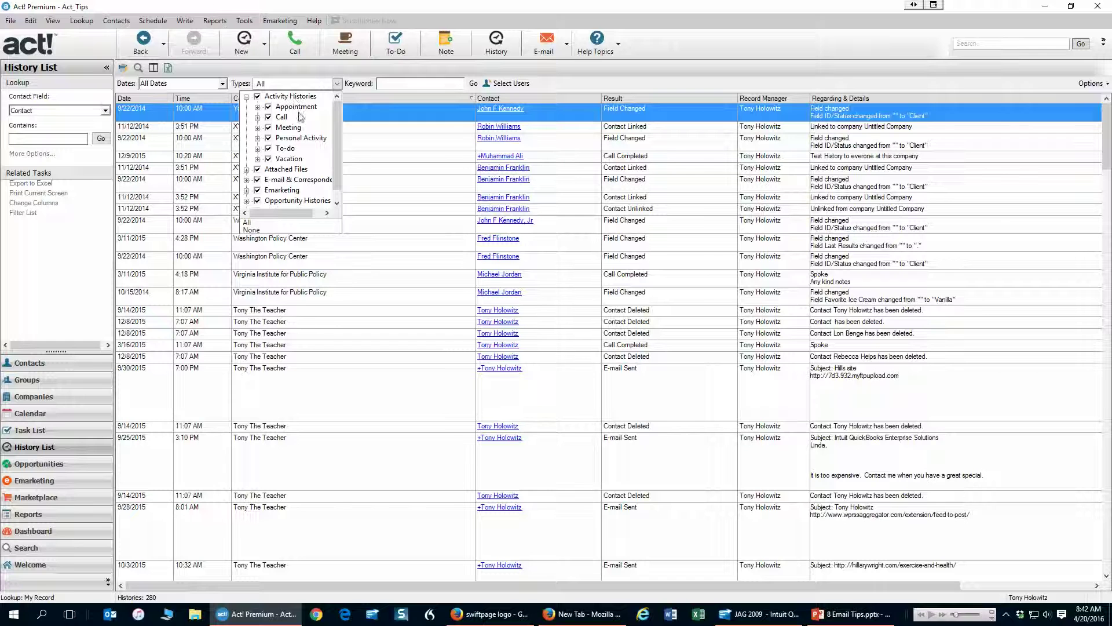
{"action": "left_click", "coordinate": [269, 106]}
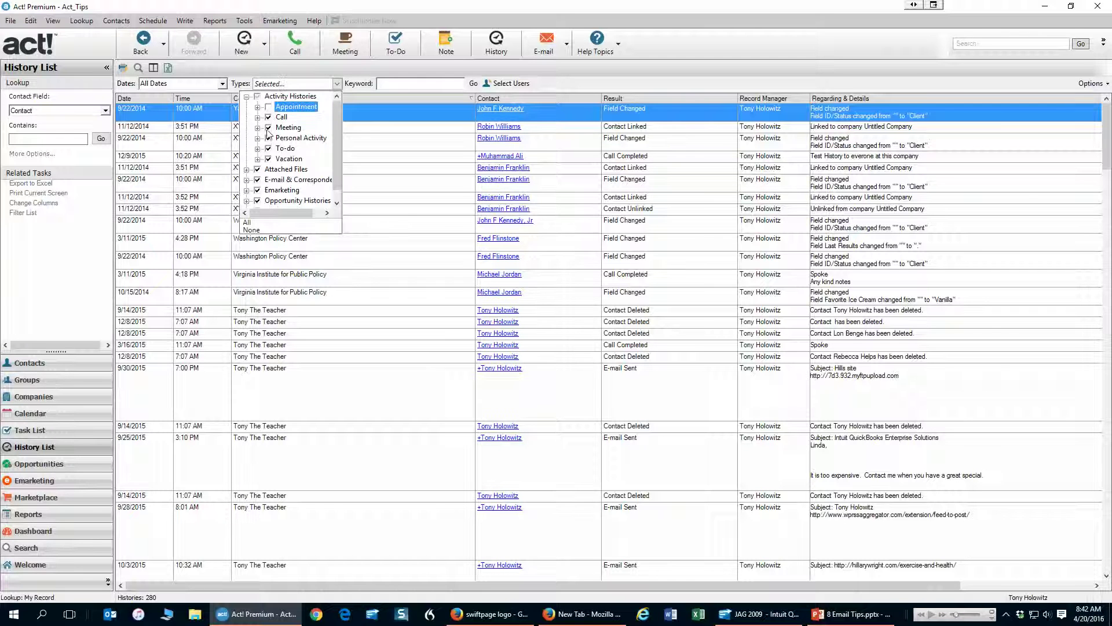
{"action": "left_click", "coordinate": [268, 128]}
{"action": "left_click", "coordinate": [268, 138]}
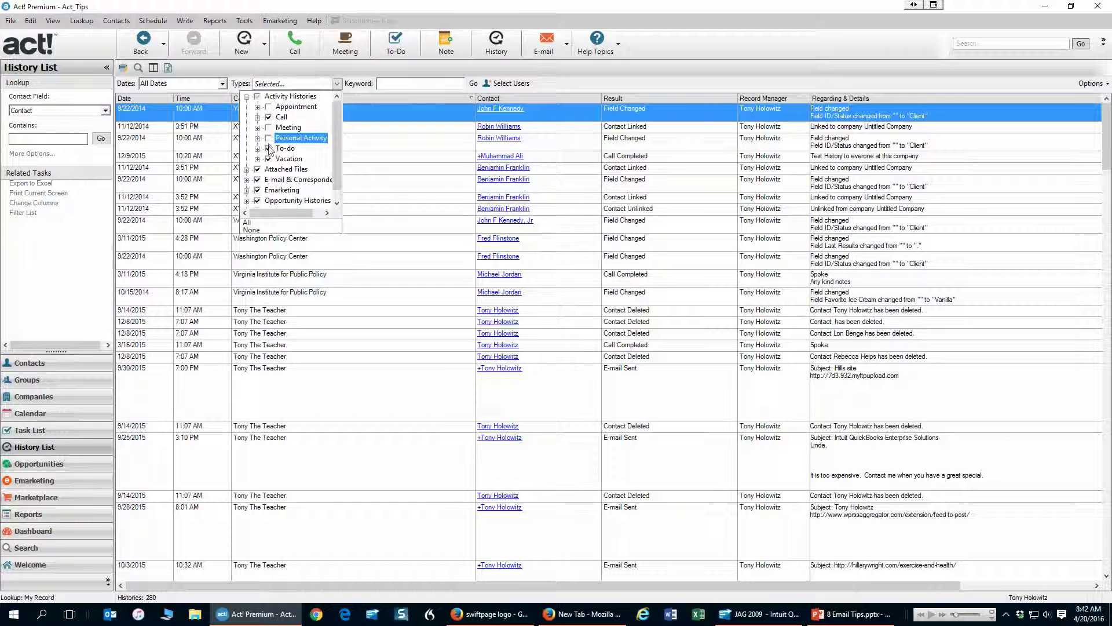
{"action": "left_click", "coordinate": [268, 148]}
{"action": "left_click", "coordinate": [268, 159]}
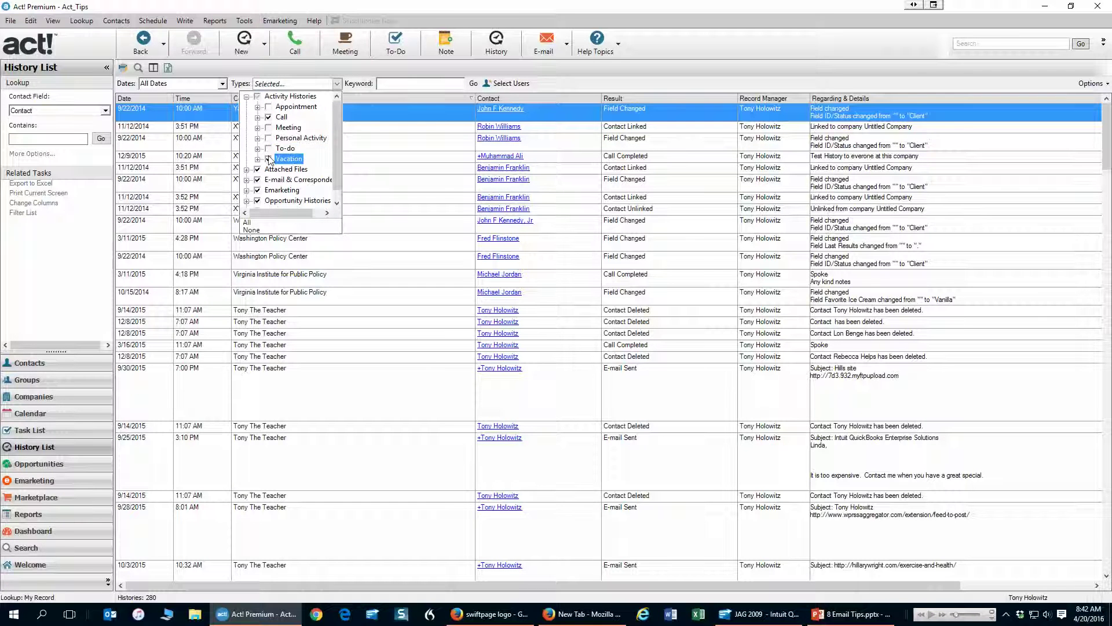
{"action": "left_click", "coordinate": [250, 232]}
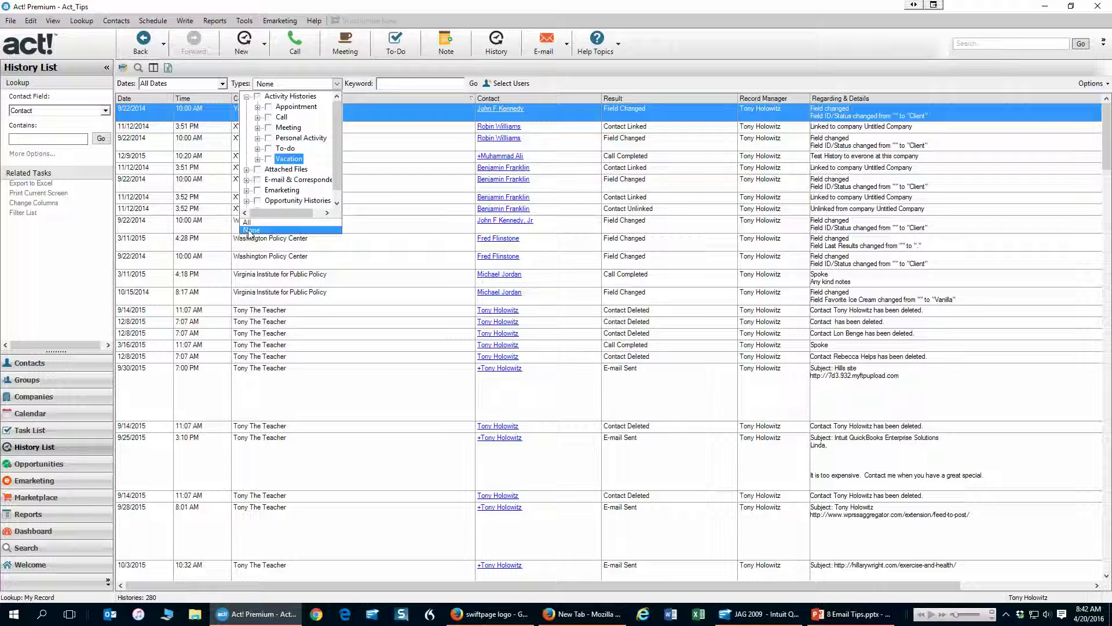
{"action": "left_click", "coordinate": [268, 117]}
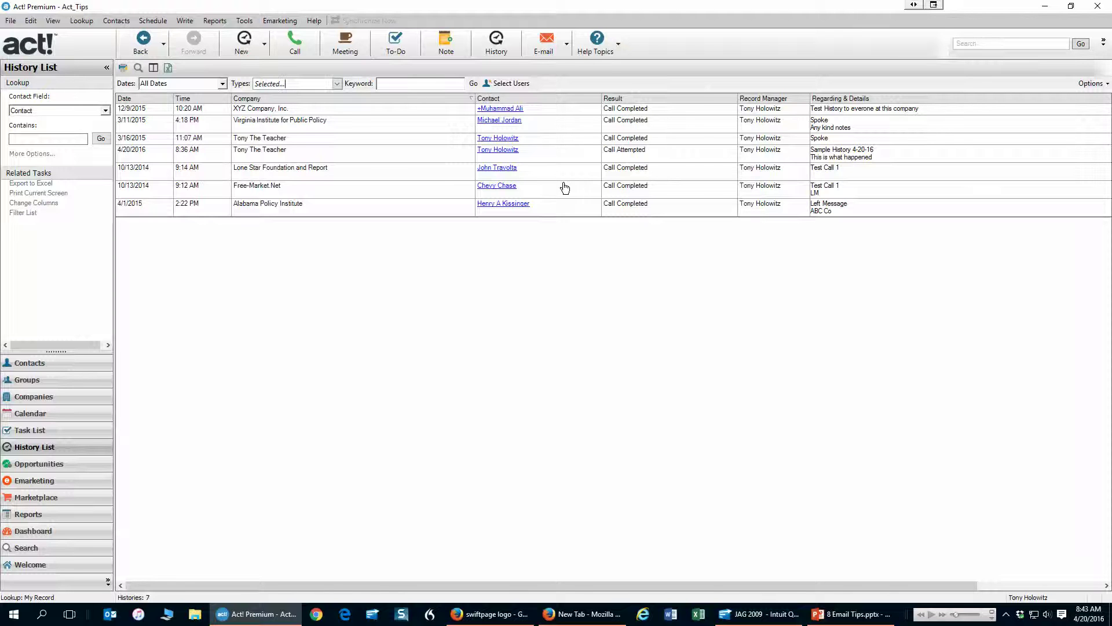
- Expand the Call category under Activity Histories in the type filter to examine its call result types
{"action": "left_click", "coordinate": [336, 85]}
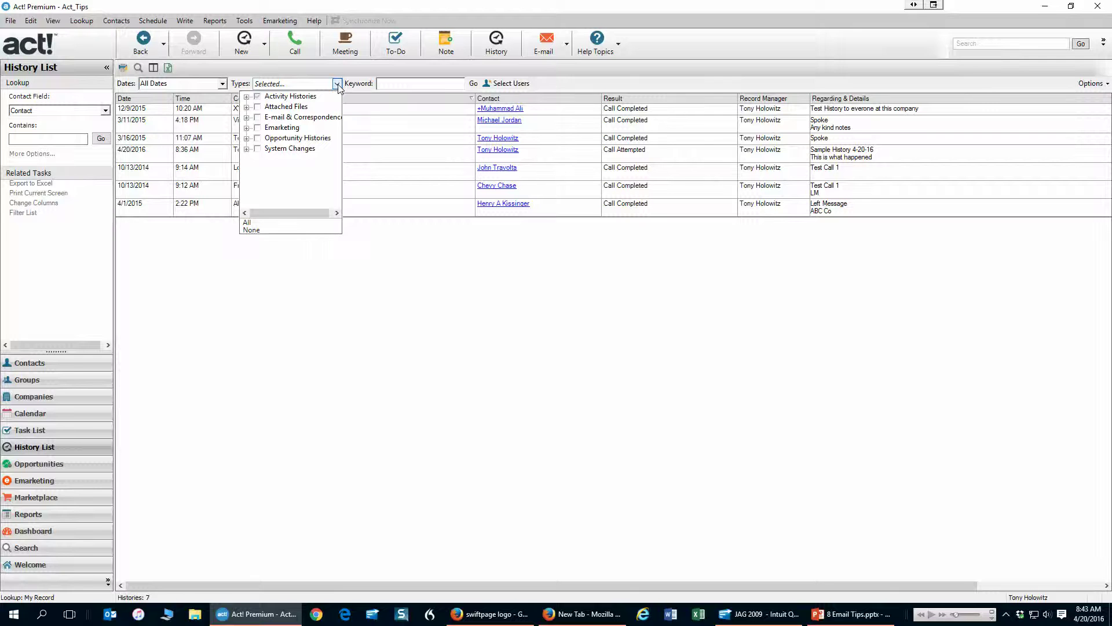
{"action": "left_click", "coordinate": [246, 97]}
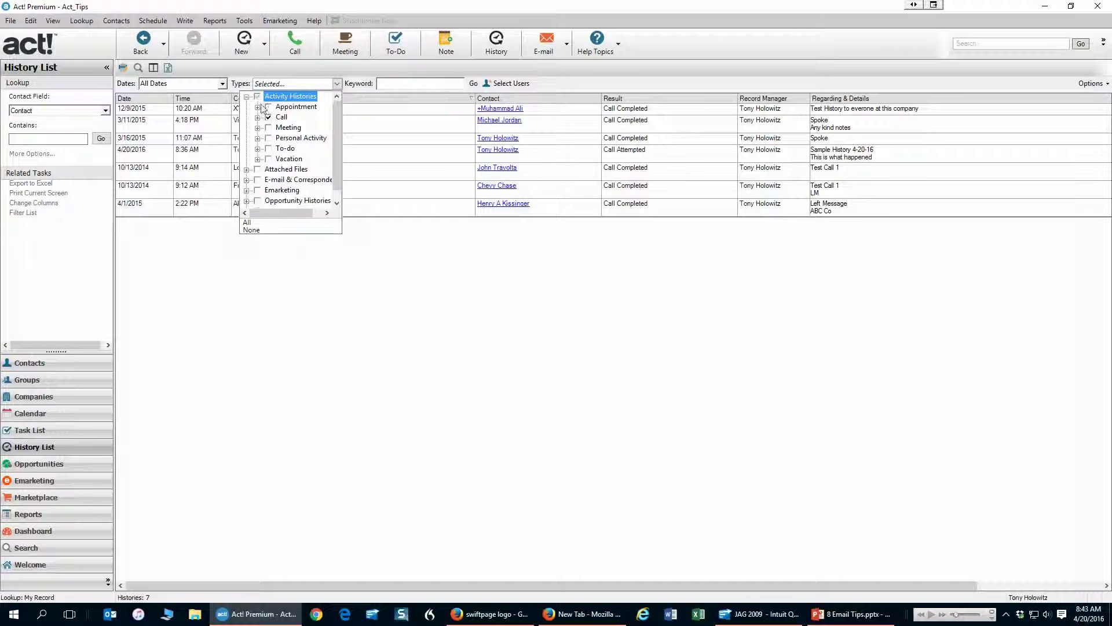
{"action": "left_click", "coordinate": [258, 117]}
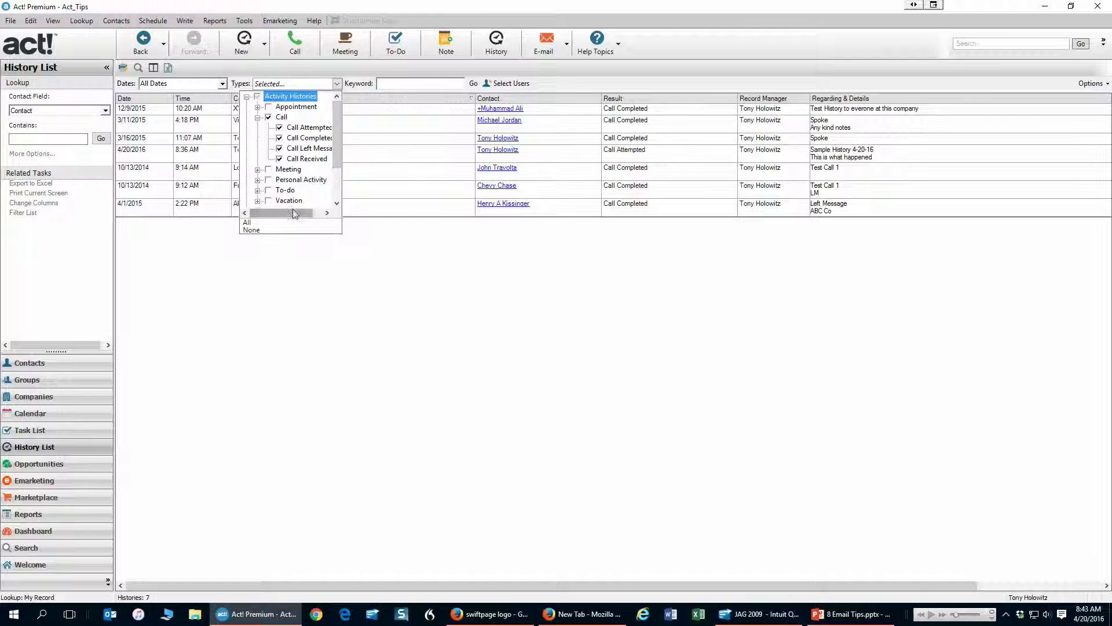
{"action": "left_click_drag", "start_coordinate": [297, 212], "coordinate": [307, 212]}
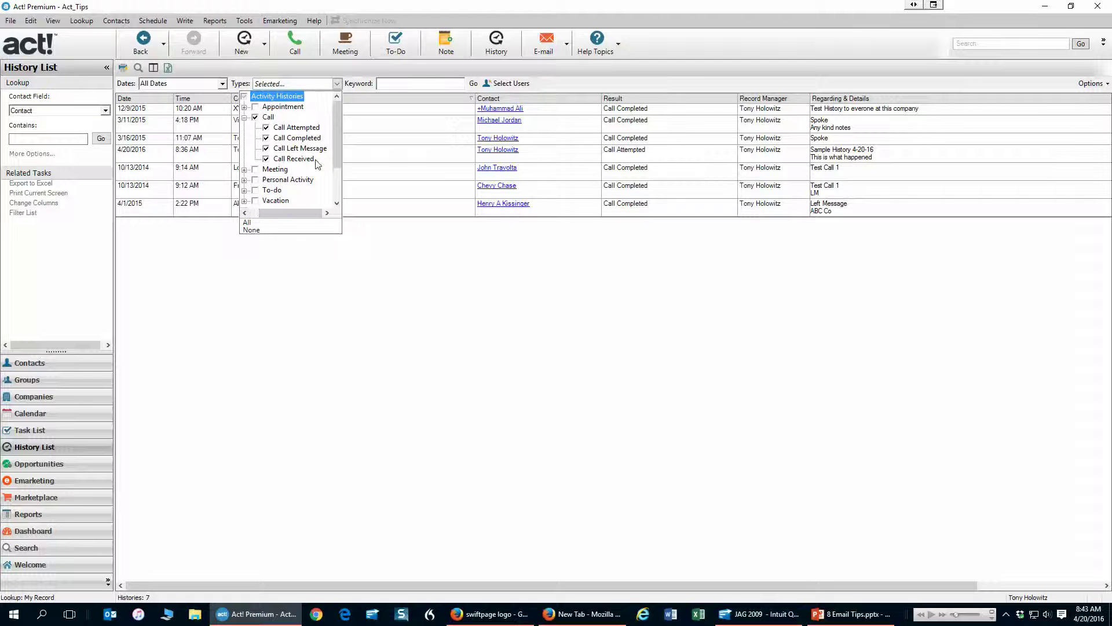